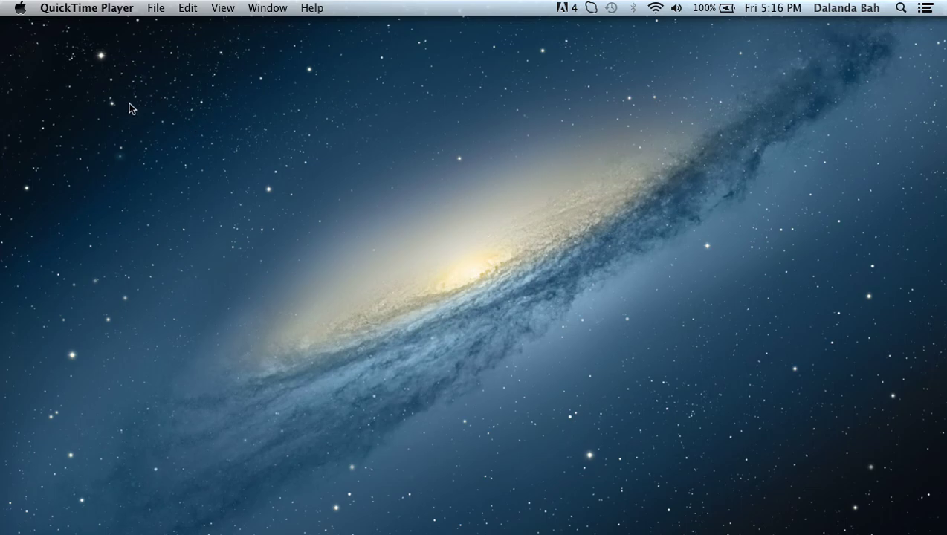
Step: Open System Preferences from the Apple menu and go to the Users & Groups pane
left_click(21, 9)
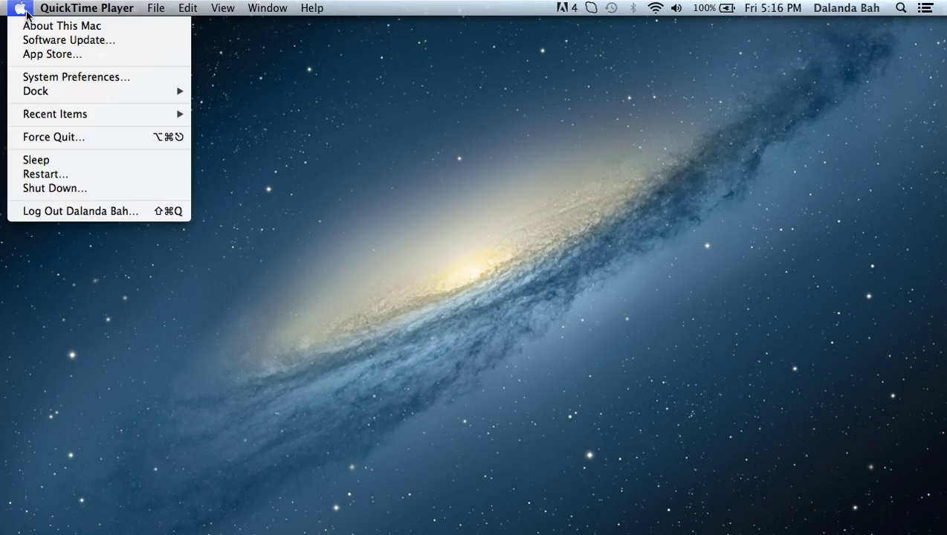
left_click(77, 78)
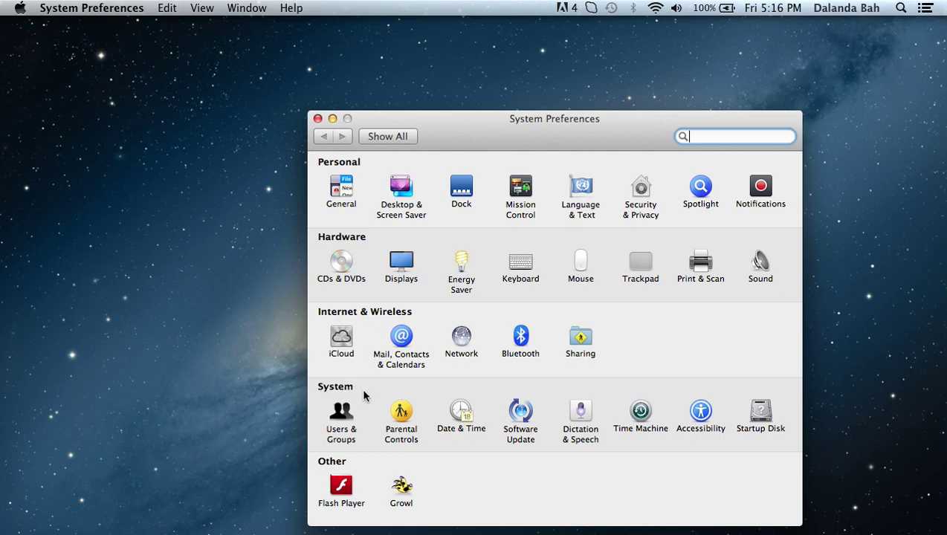
left_click(350, 413)
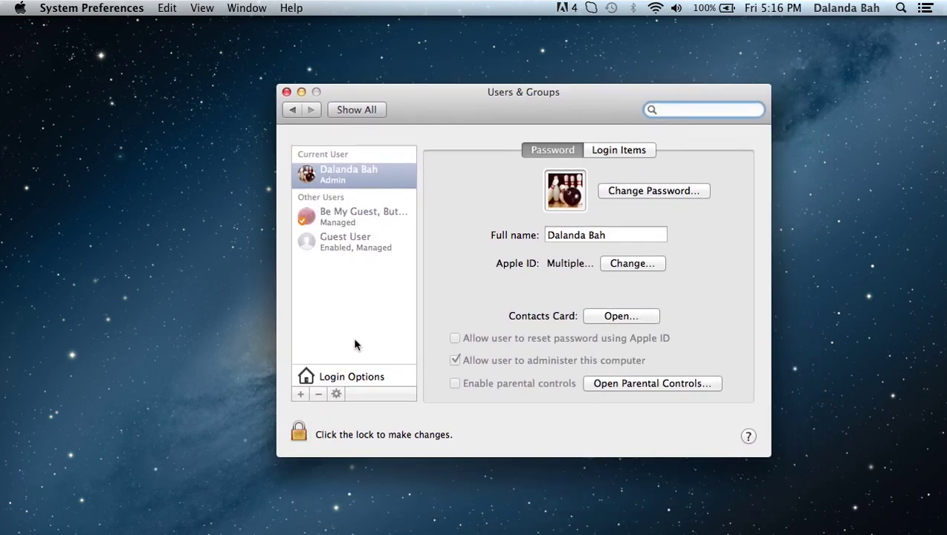
Step: Unlock the Users & Groups pane by entering the administrator password
left_click(298, 433)
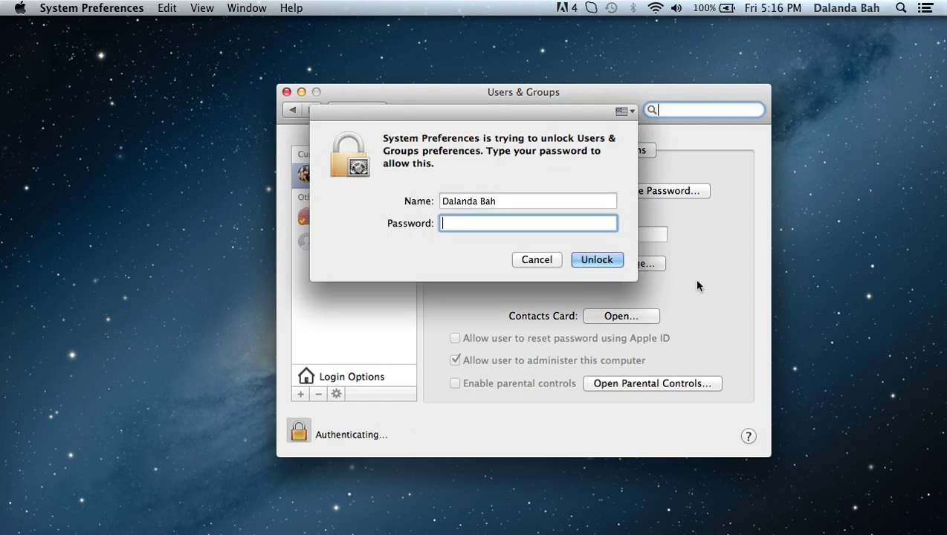
left_click_drag(516, 119, 516, 146)
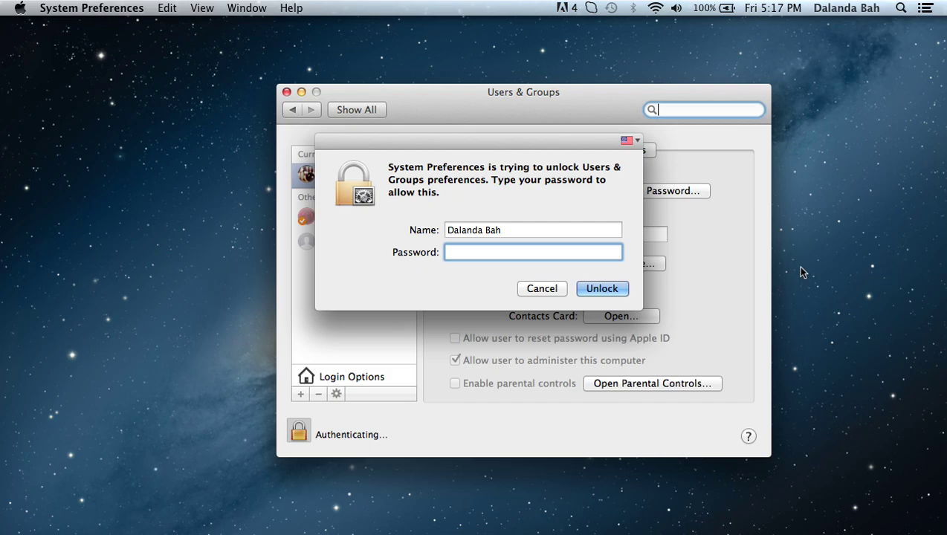
type("••••••••••")
key("Return")
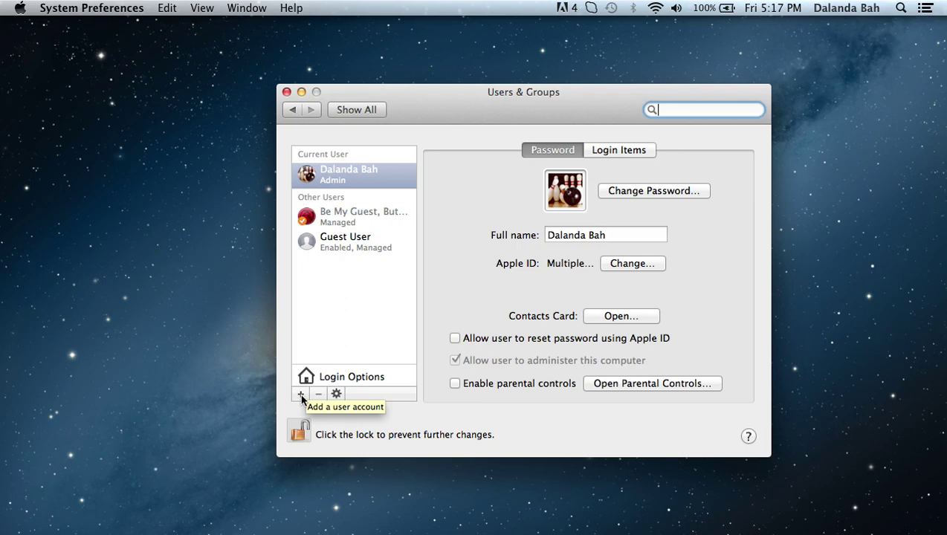
Step: Add a new account and set its account type to Standard
left_click(301, 395)
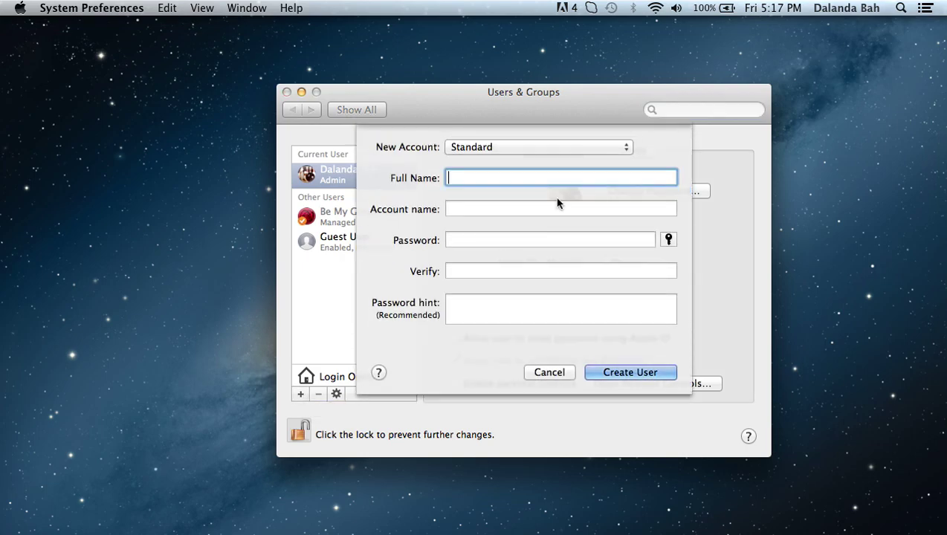
left_click(488, 151)
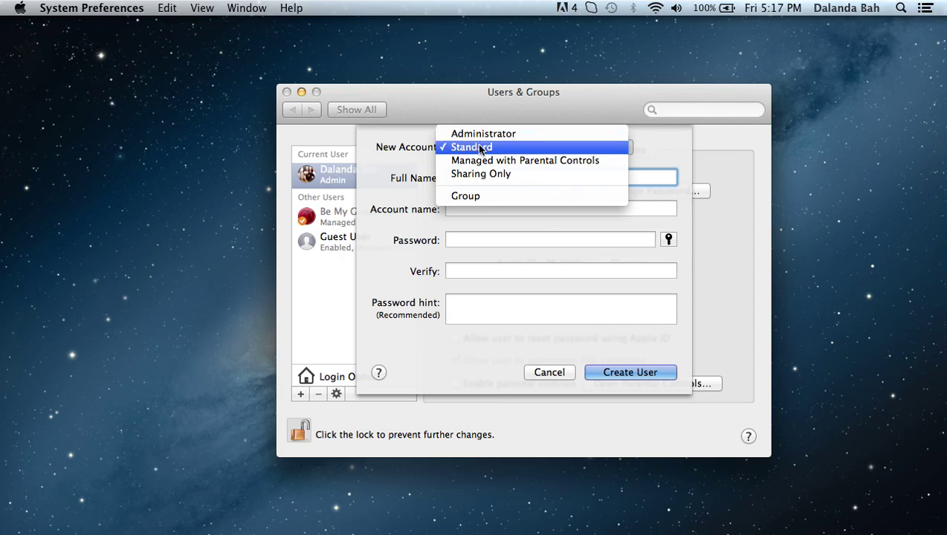
left_click(480, 146)
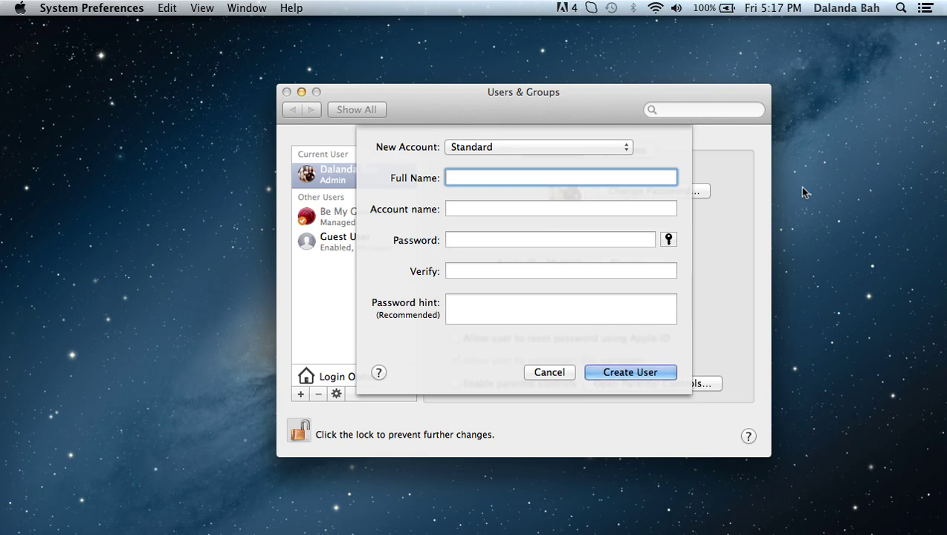
Step: Enter the new user's full name and replace the suggested account name with a short one
type("Abu-Bka")
key("BackSpace")
key("BackSpace")
type("akar bah")
key("BackSpace")
key("BackSpace")
key("BackSpace")
type("Bah")
key("Tab")
key("BackSpace")
type("Abu")
Step: Fill in the new account's password and its matching verification
key("Tab")
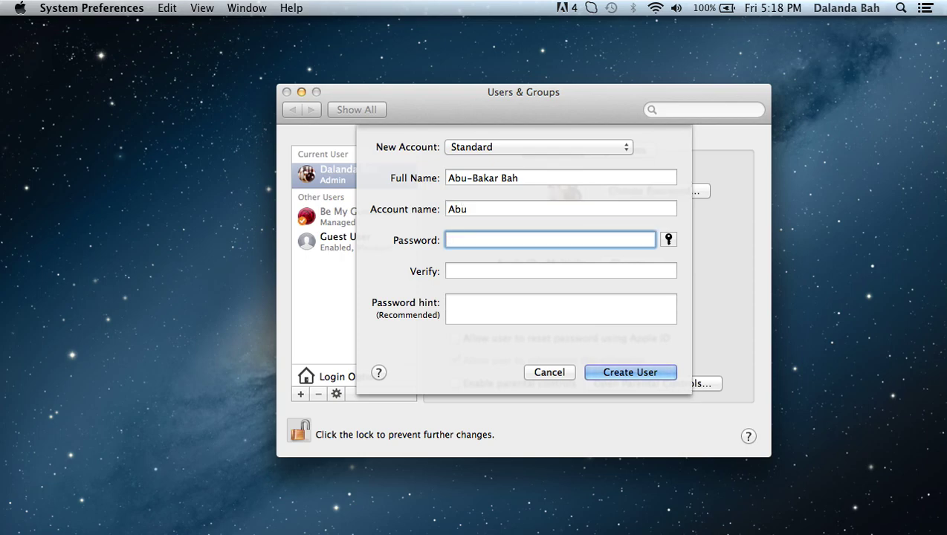
type("****************")
key("Tab")
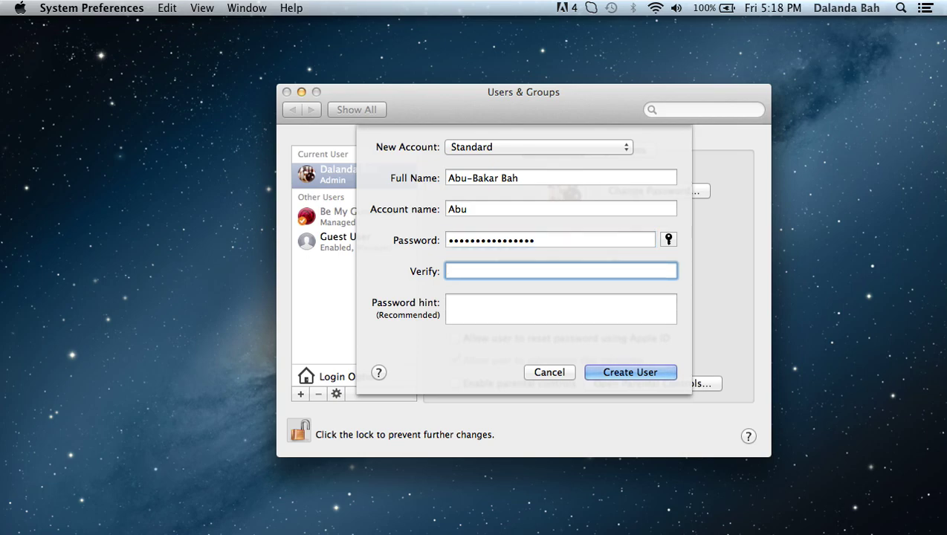
type("****************")
key("Tab")
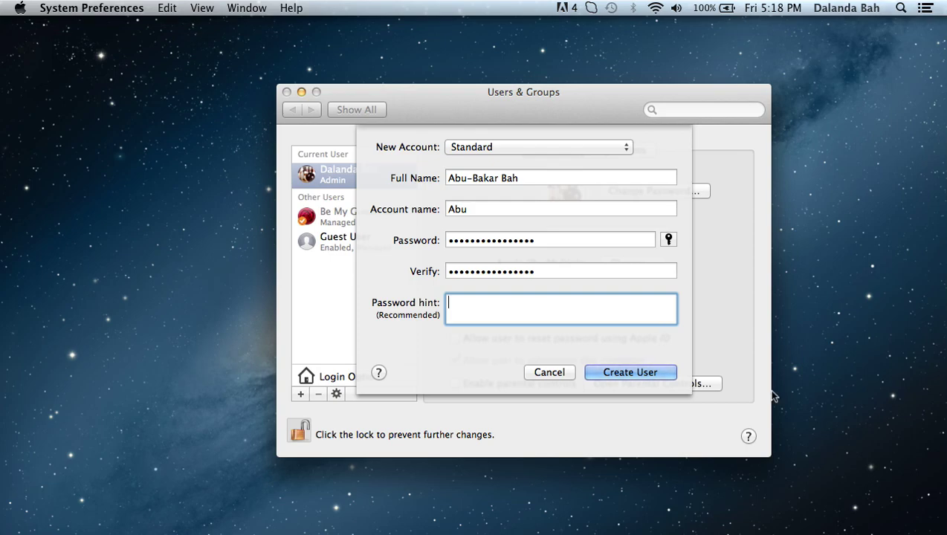
Step: Confirm the New Account sheet with Create User to add the Standard account
left_click(603, 374)
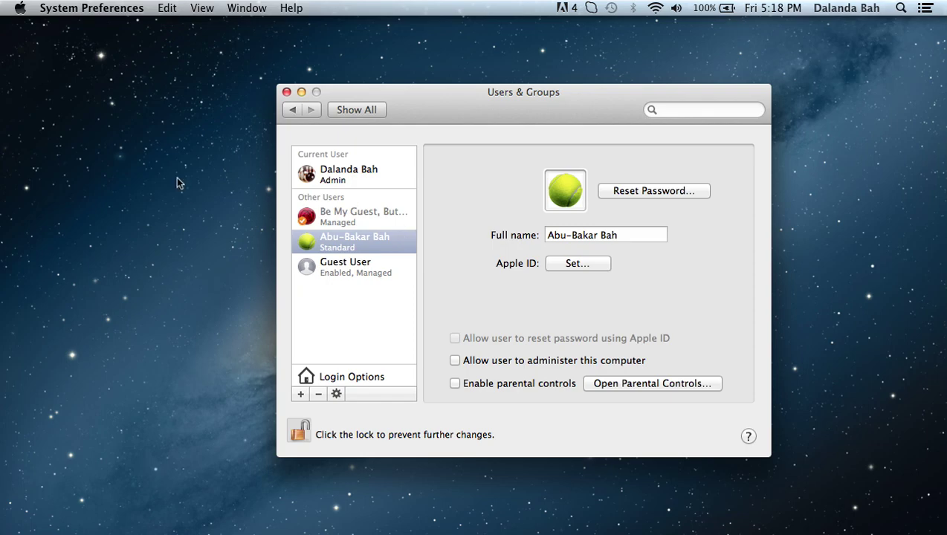
left_click(19, 9)
mouse_move(35, 91)
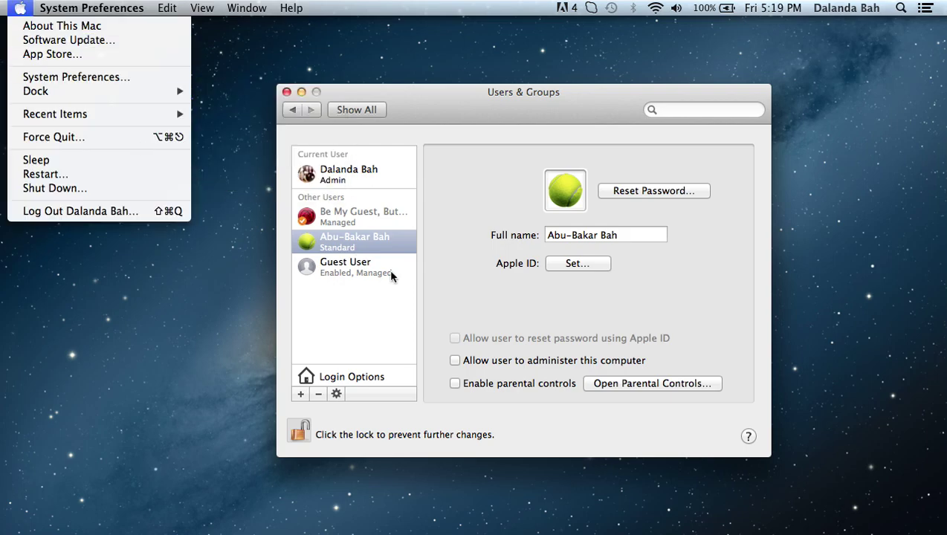
left_click(484, 99)
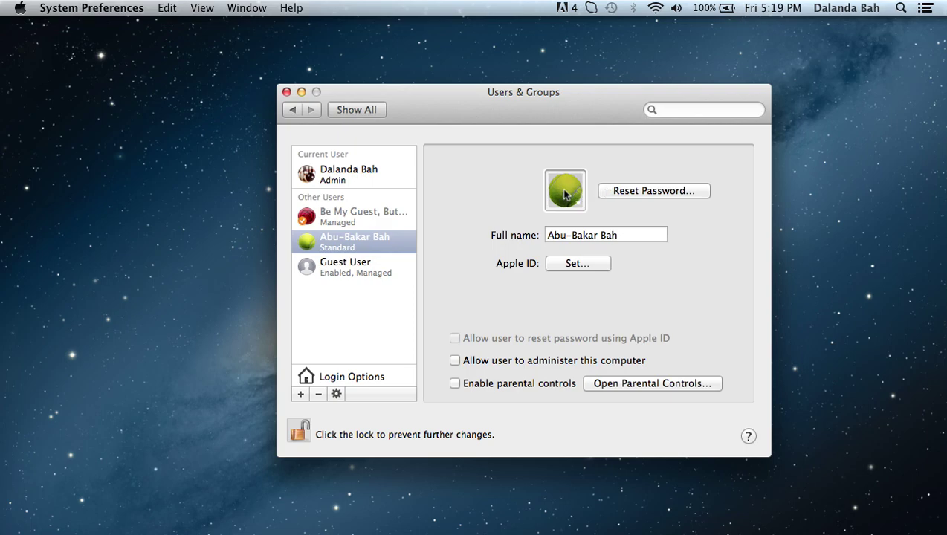
left_click(565, 195)
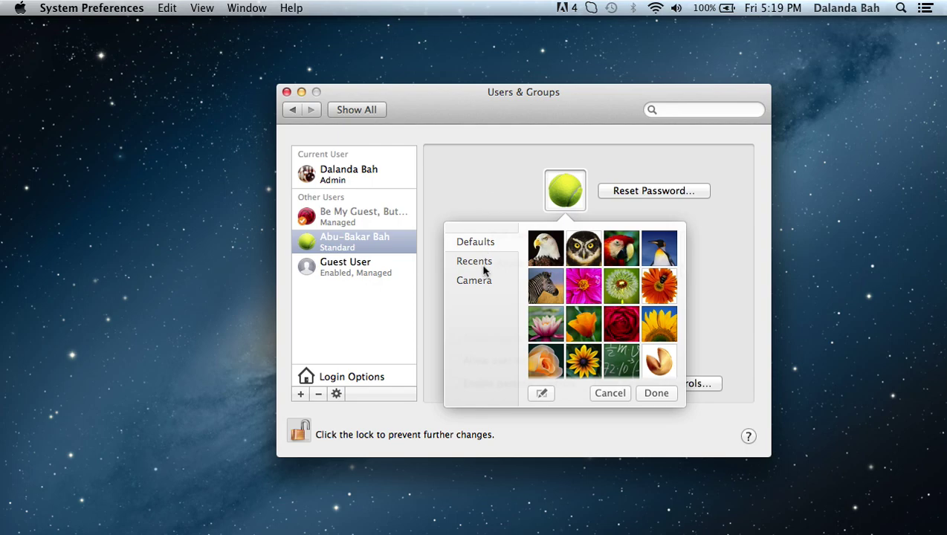
key("Escape")
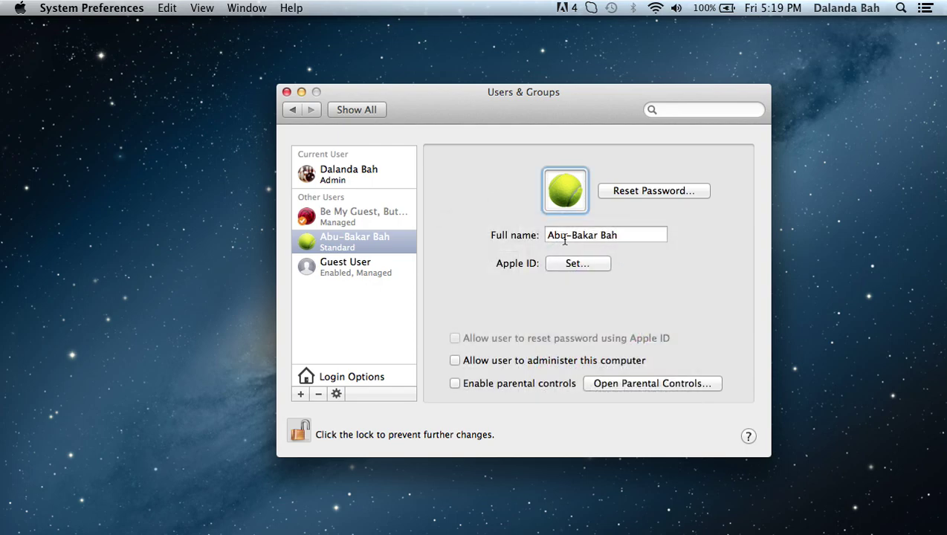